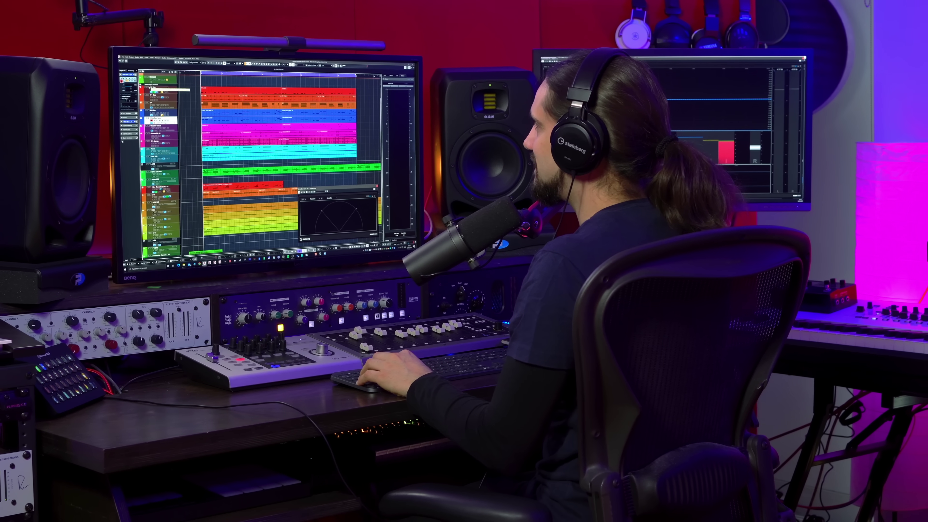
{"action": "key", "text": "space"}
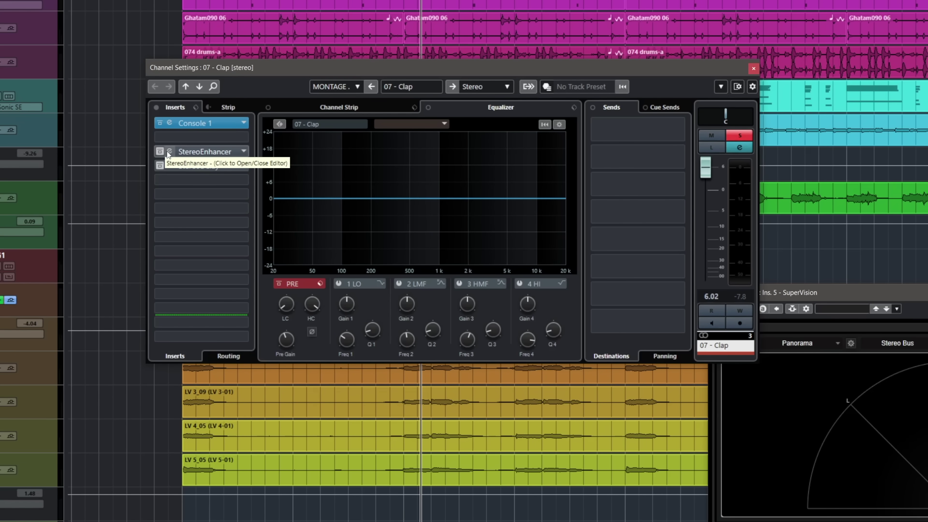
- Open the StereoDelay insert on the 07 - Clap channel, place its editor over the channel settings and set the effect's bypass
{"action": "left_click", "coordinate": [169, 167]}
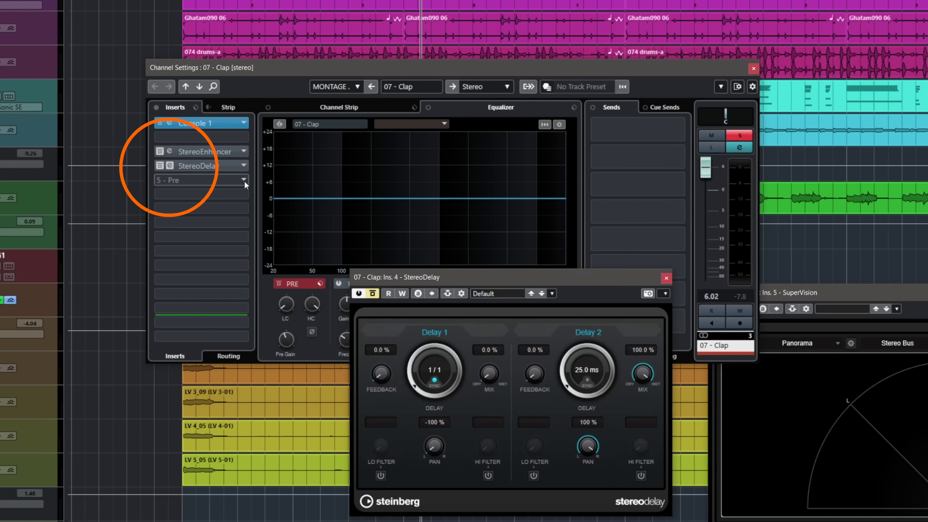
{"action": "left_click_drag", "start_coordinate": [439, 276], "coordinate": [348, 83]}
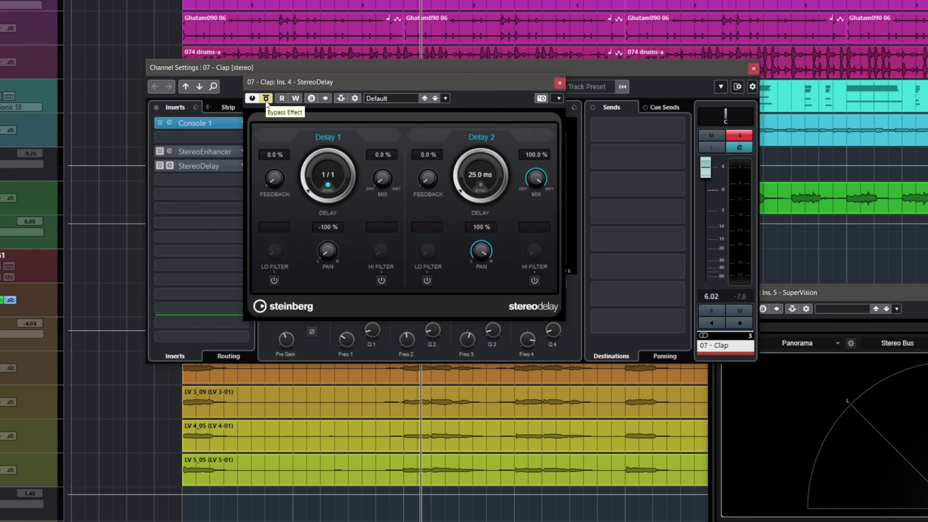
{"action": "left_click", "coordinate": [265, 99]}
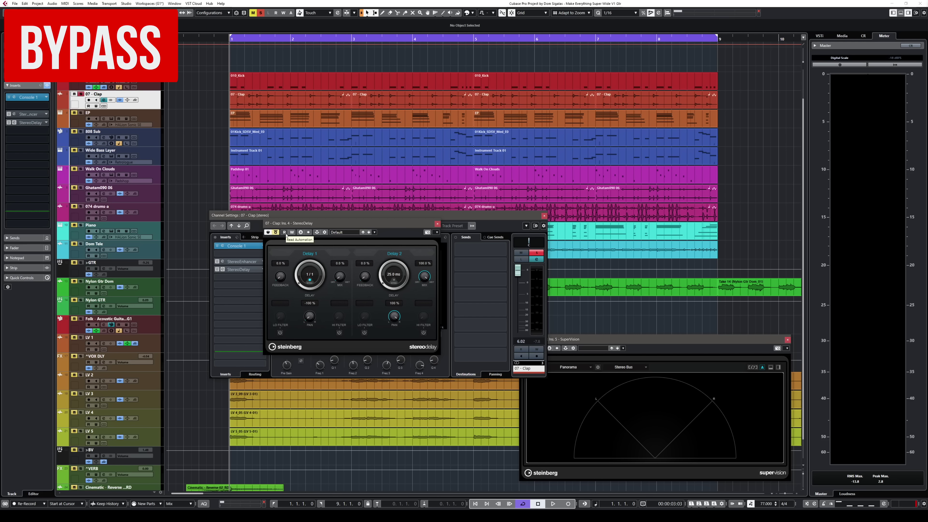
- Play the soloed clap, compare it with StereoDelay bypassed and active, and stop playback with the effect active
{"action": "key", "text": "space"}
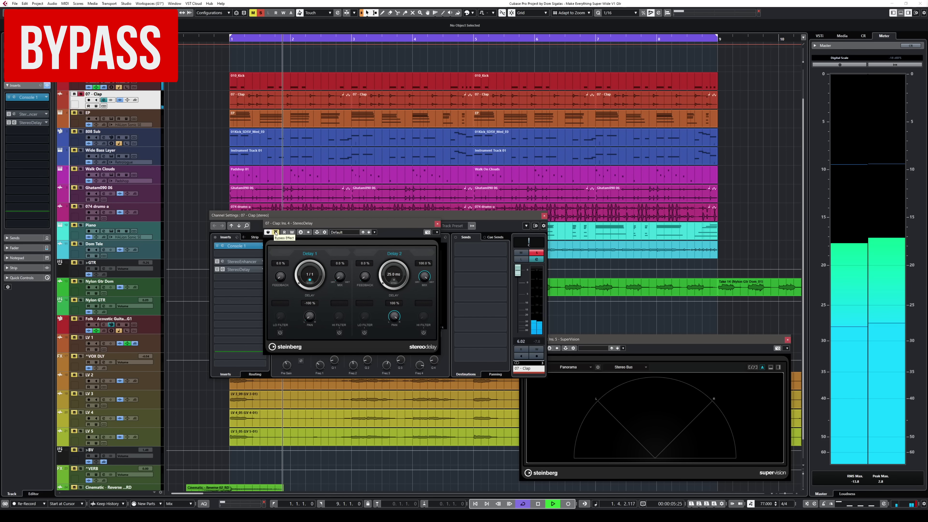
{"action": "left_click", "coordinate": [275, 233]}
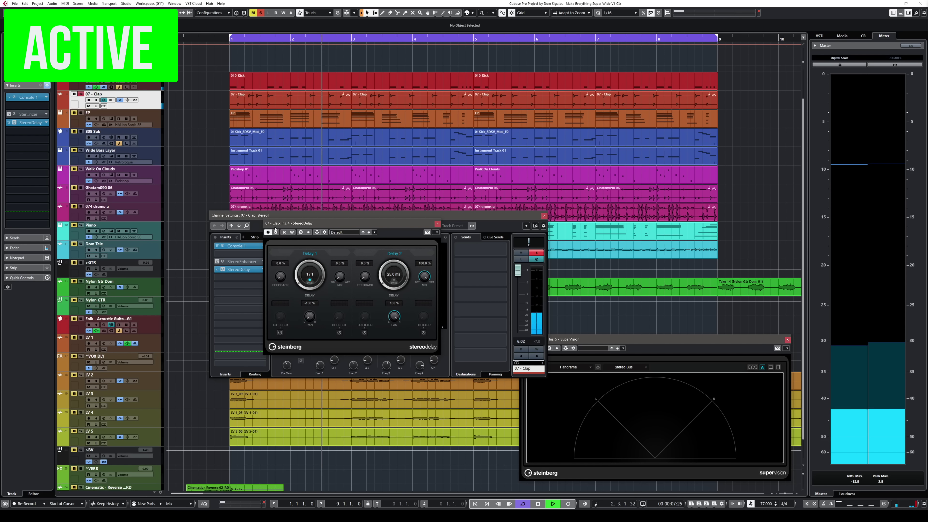
{"action": "left_click", "coordinate": [277, 233]}
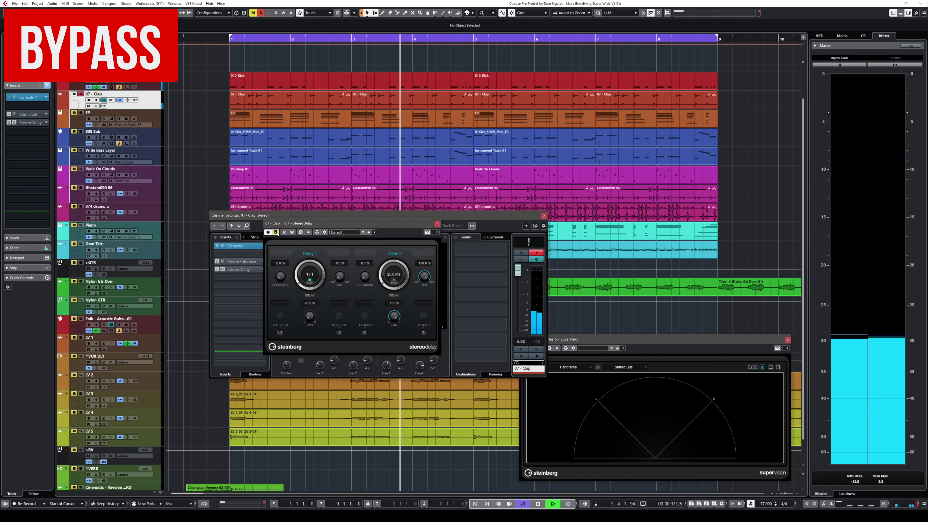
{"action": "left_click", "coordinate": [276, 232]}
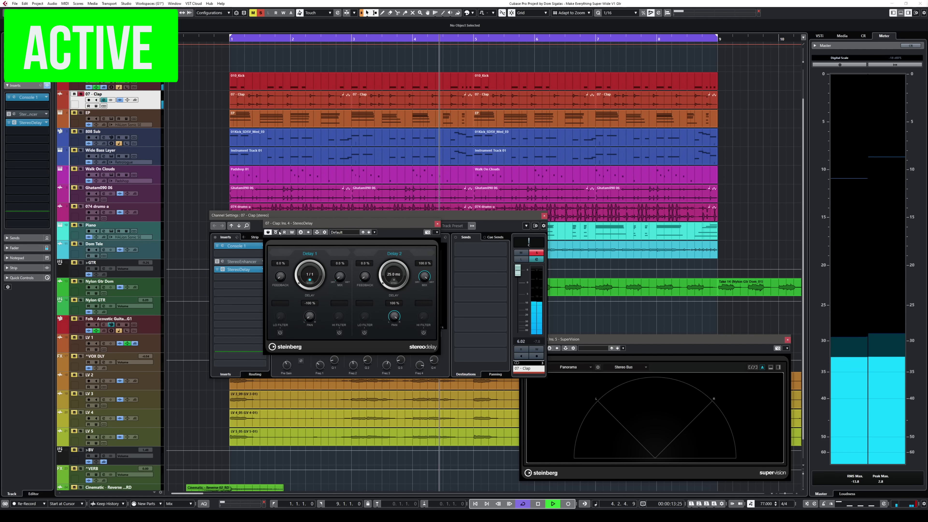
{"action": "key", "text": "space"}
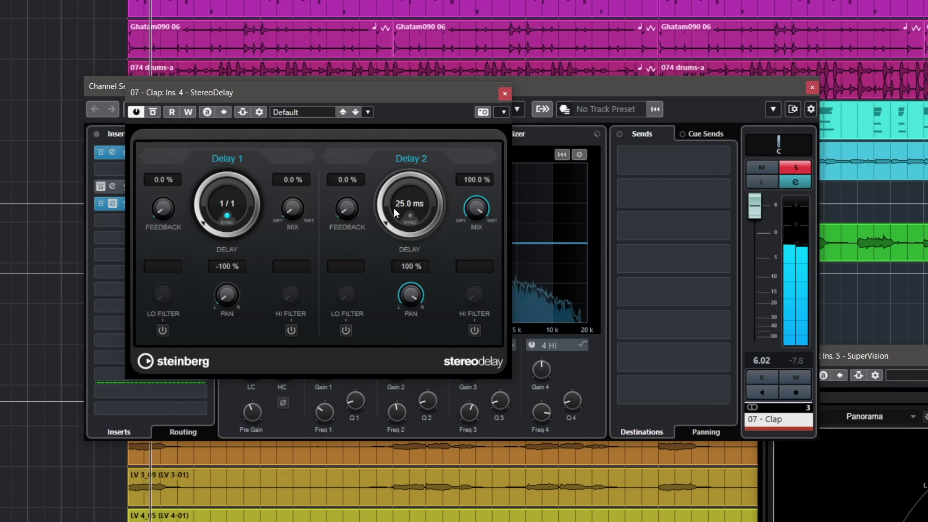
- Try different Delay 2 times on the clap's StereoDelay, from 0.1 ms up to 150.1 ms
{"action": "left_click_drag", "start_coordinate": [394, 207], "coordinate": [388, 219]}
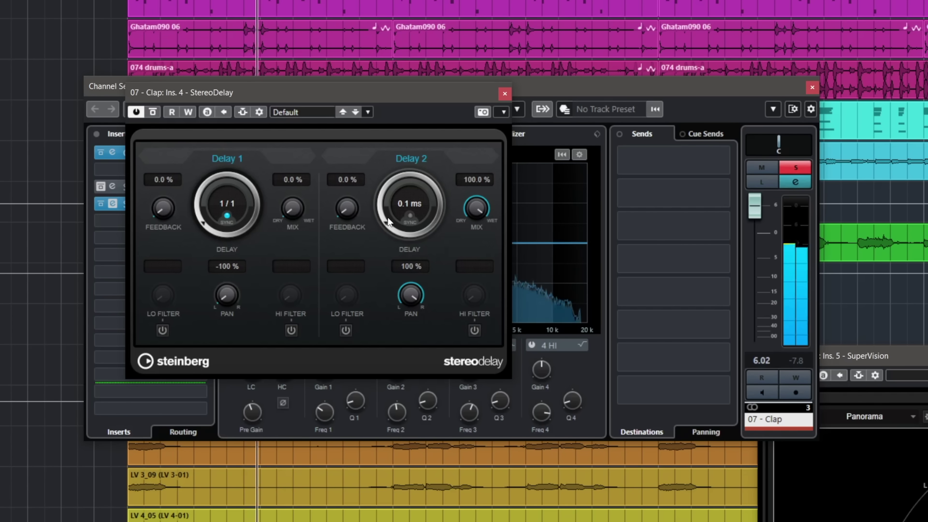
{"action": "scroll", "coordinate": [384, 219], "scroll_direction": "up", "scroll_amount": 7}
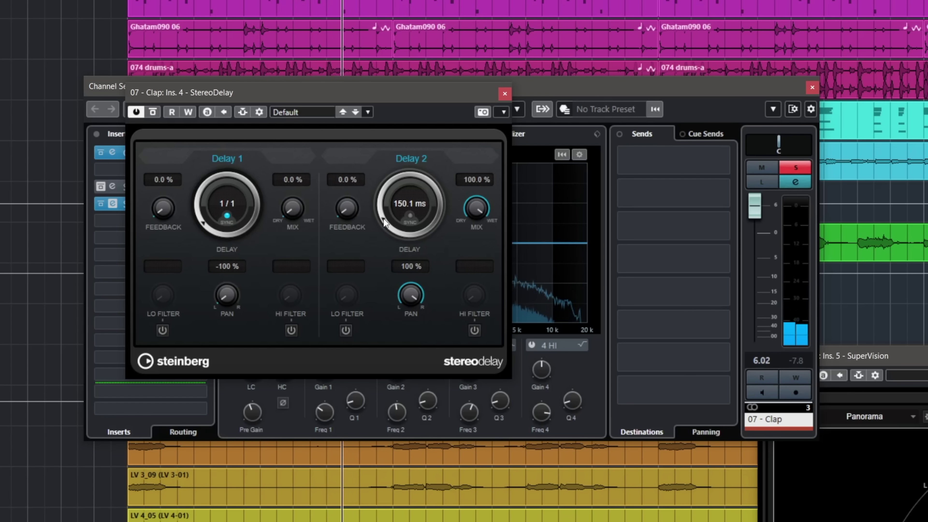
{"action": "scroll", "coordinate": [383, 221], "scroll_direction": "down", "scroll_amount": 1}
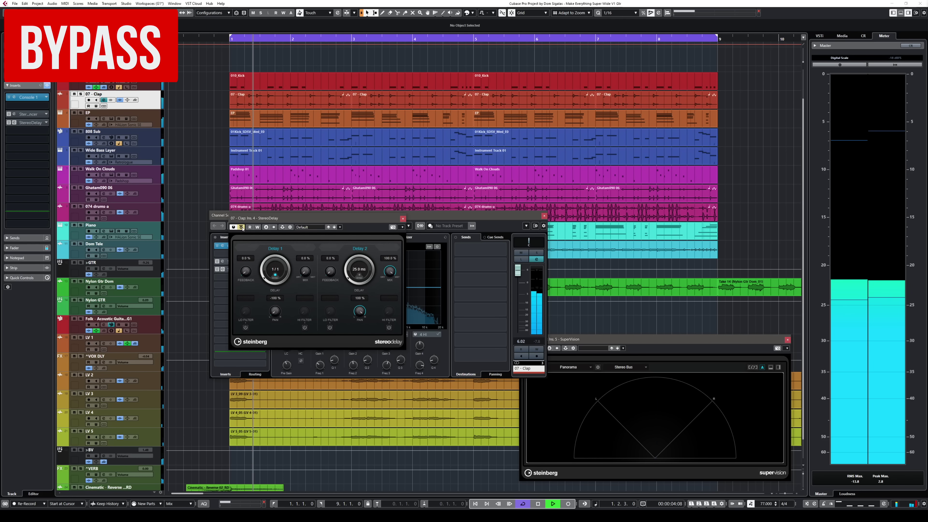
- Reactivate the clap's StereoDelay while the full mix plays, and stop playback
{"action": "left_click", "coordinate": [241, 228]}
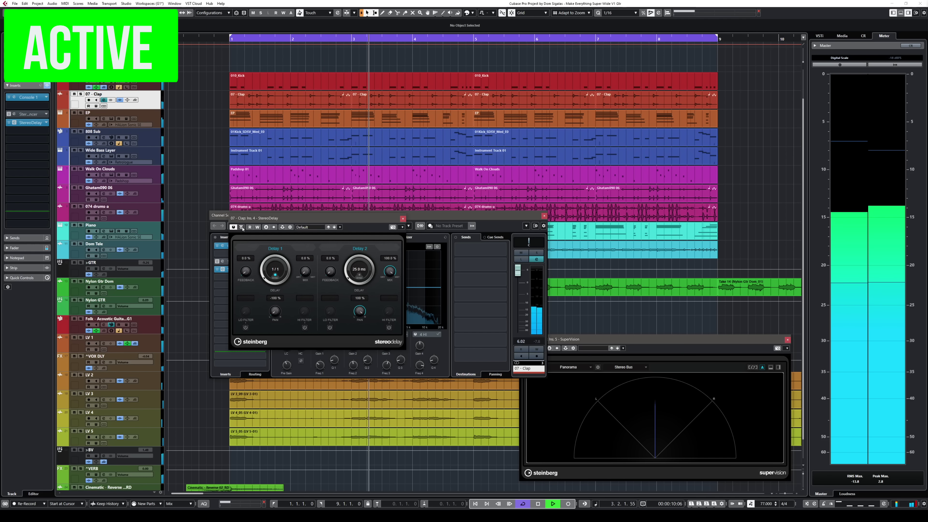
{"action": "key", "text": "space"}
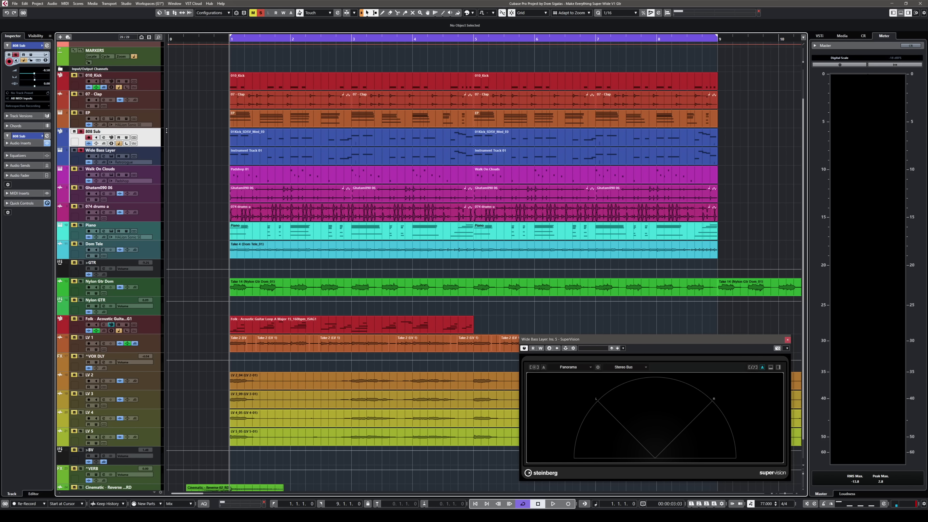
- Open the Retrologue instrument of the Wide Bass Layer track and place its window clear of the SuperVision meter
{"action": "left_click", "coordinate": [152, 157]}
{"action": "left_click", "coordinate": [111, 157]}
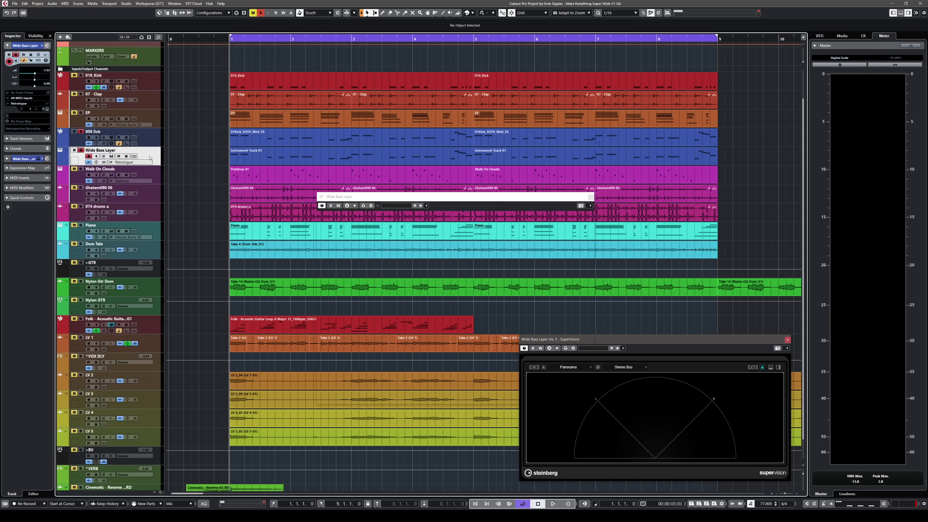
{"action": "left_click_drag", "start_coordinate": [357, 200], "coordinate": [292, 205]}
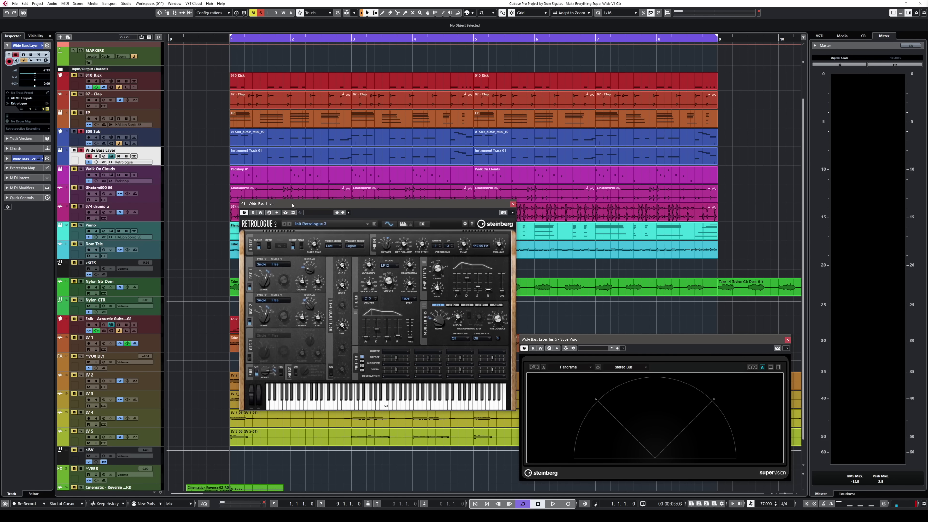
- Play the 808 Sub and switch the Wide Bass Layer's solo off and on to compare the bass with and without it
{"action": "key", "text": "space"}
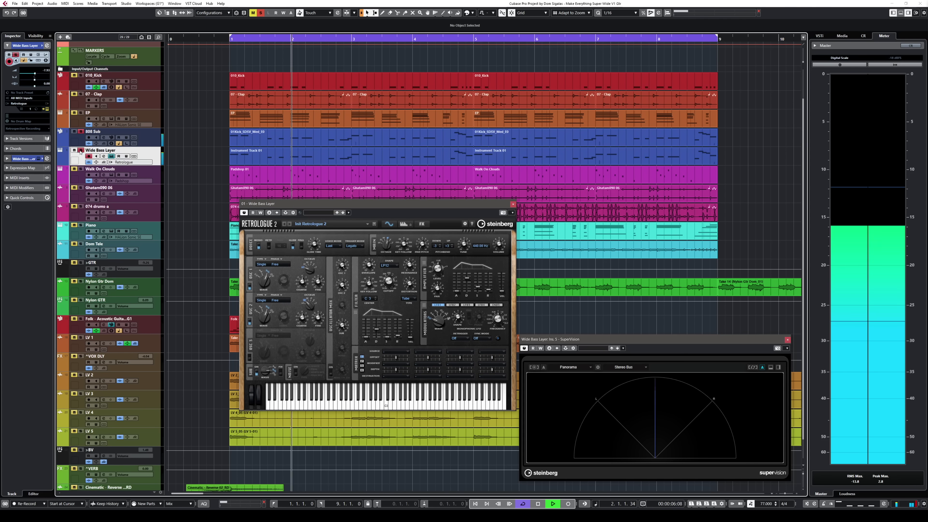
{"action": "left_click", "coordinate": [80, 150]}
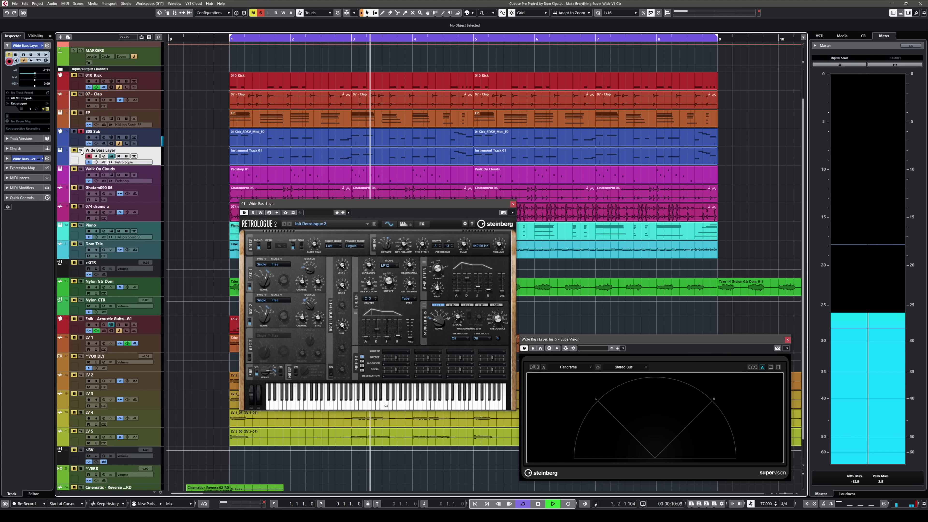
{"action": "left_click", "coordinate": [81, 150]}
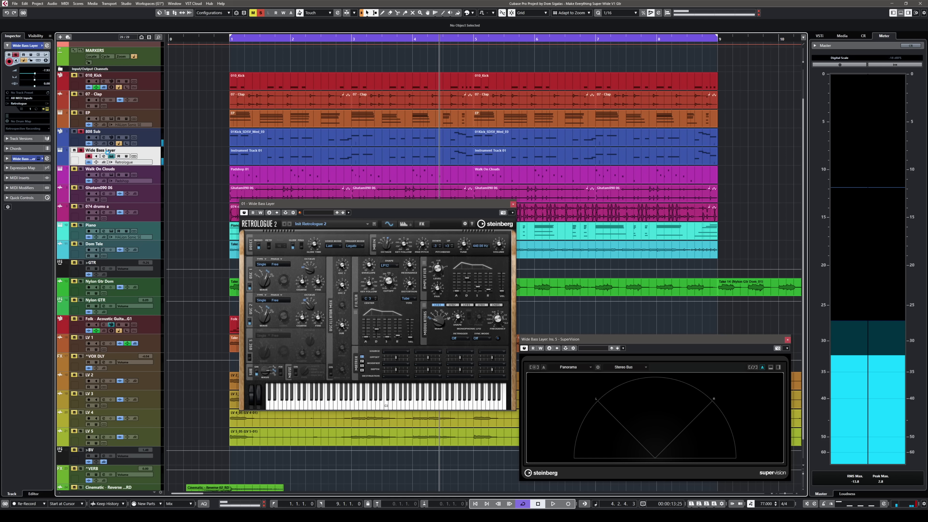
{"action": "left_click", "coordinate": [103, 157]}
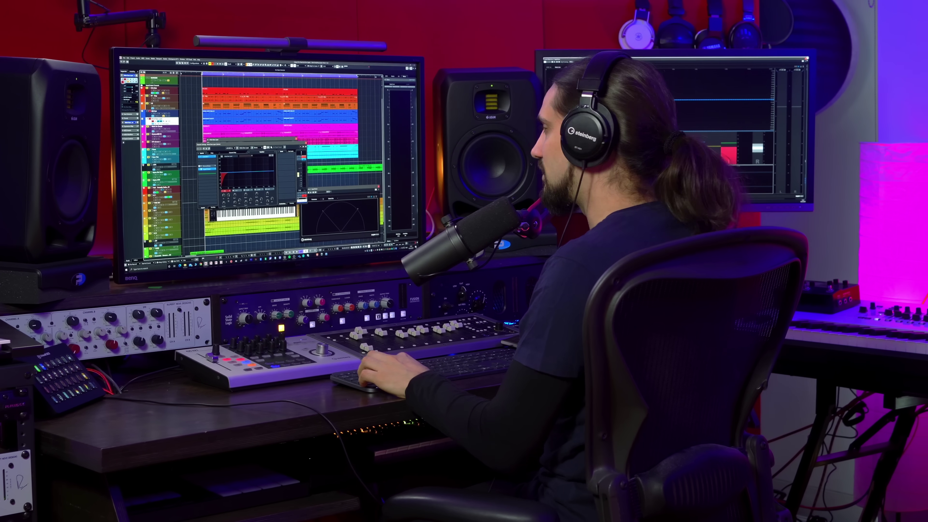
{"action": "key", "text": "space"}
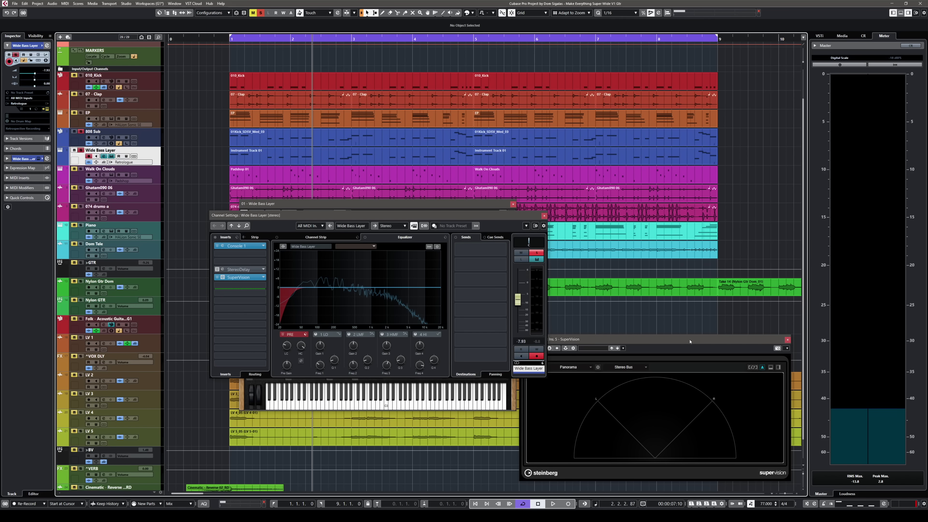
{"action": "left_click_drag", "start_coordinate": [690, 341], "coordinate": [403, 52]}
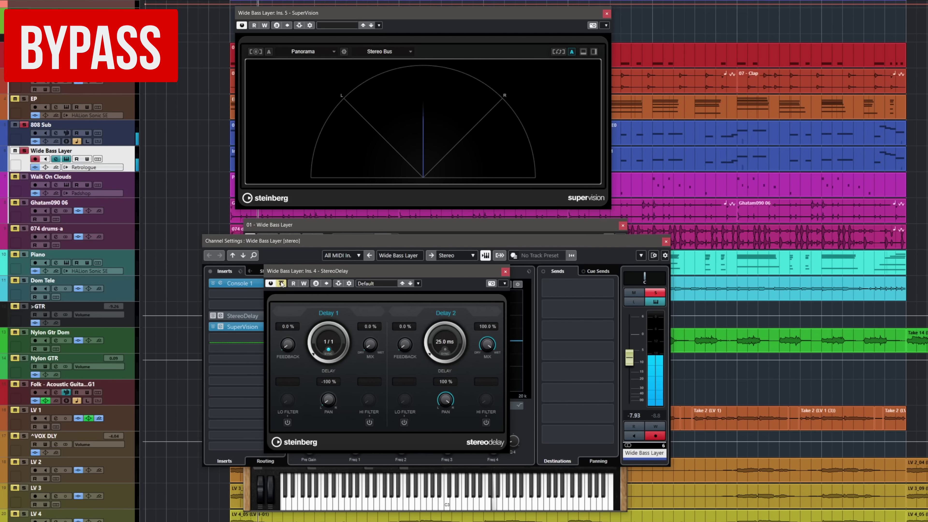
- Compare the Wide Bass Layer with StereoDelay bypassed and active, soloed and in the full mix, leaving the effect active
{"action": "left_click", "coordinate": [282, 284]}
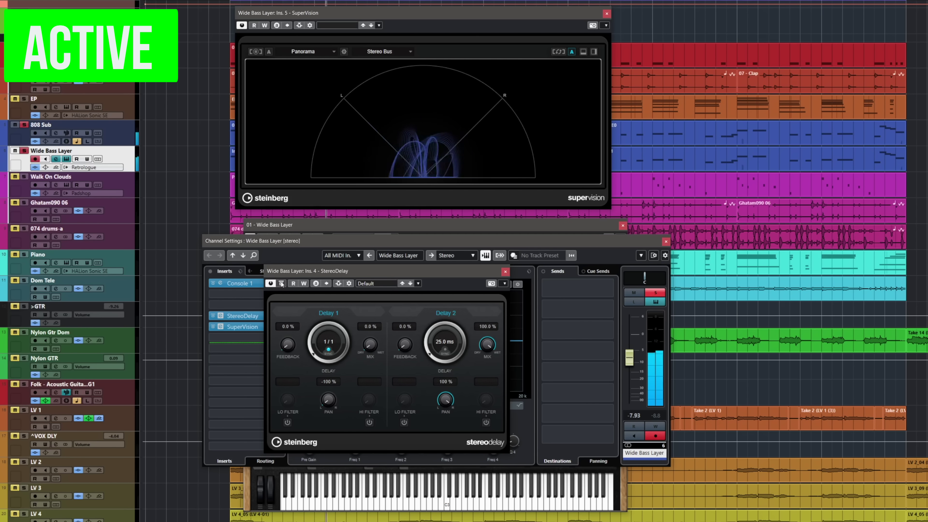
{"action": "left_click", "coordinate": [282, 284]}
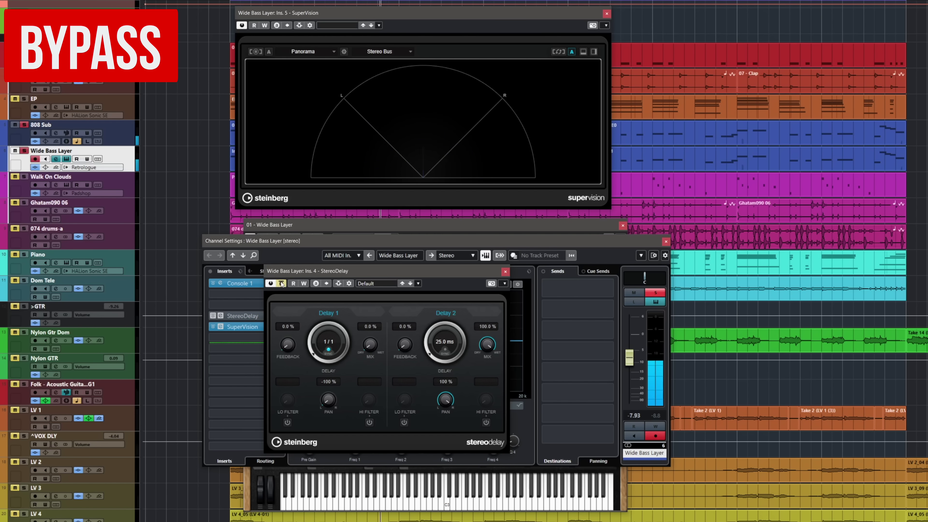
{"action": "left_click", "coordinate": [282, 284]}
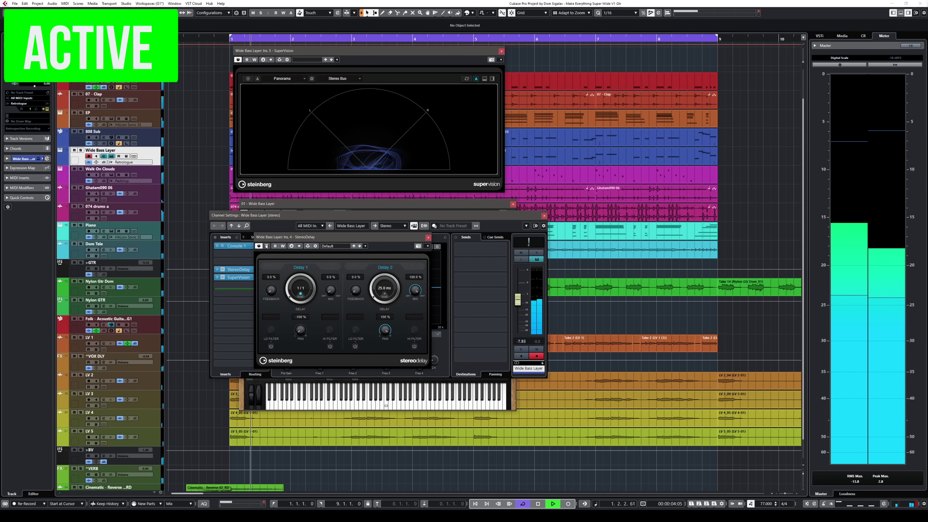
{"action": "left_click", "coordinate": [266, 246]}
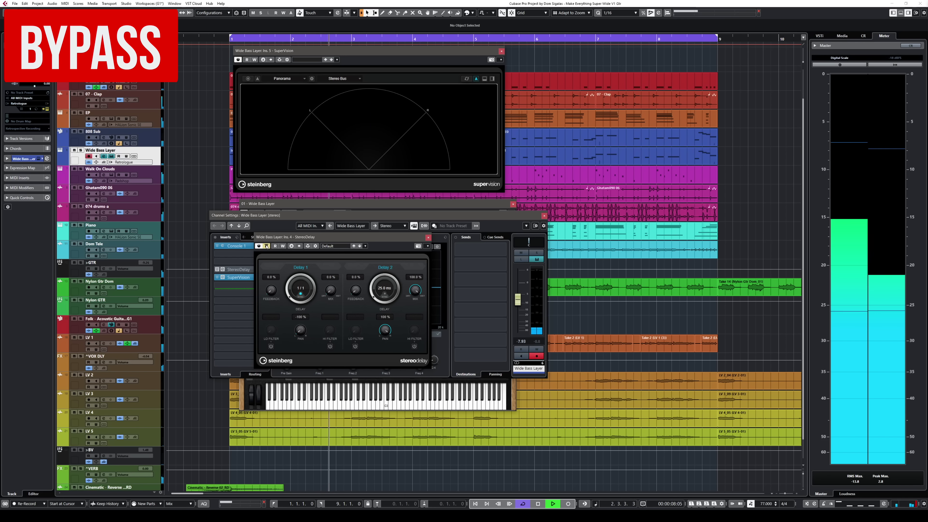
{"action": "left_click", "coordinate": [267, 246]}
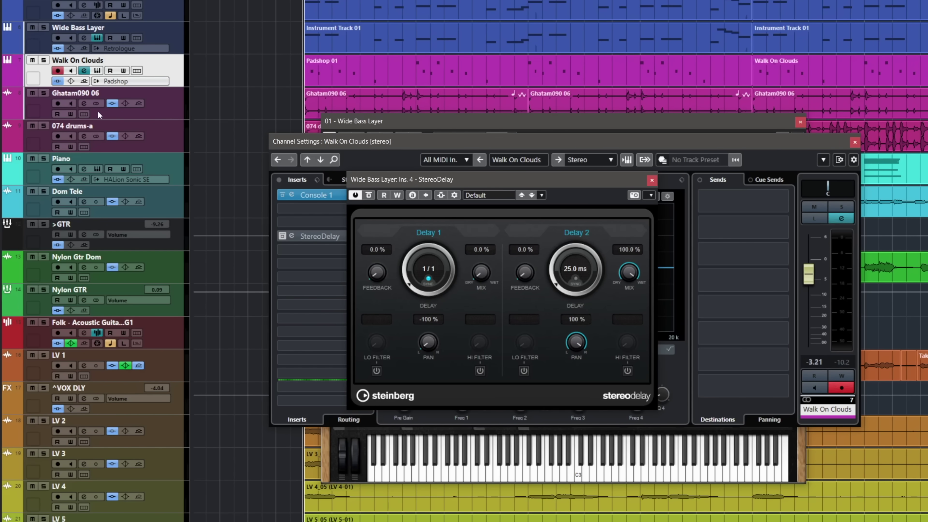
- Solo the Walk On Clouds track, start playback and close the Wide Bass Layer's StereoDelay editor
{"action": "key", "text": "s"}
{"action": "key", "text": "space"}
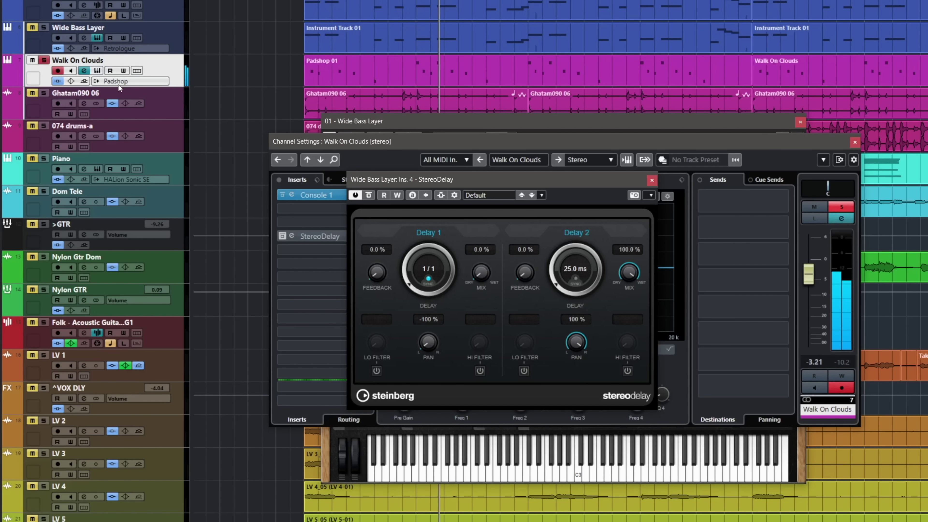
{"action": "left_click", "coordinate": [652, 180]}
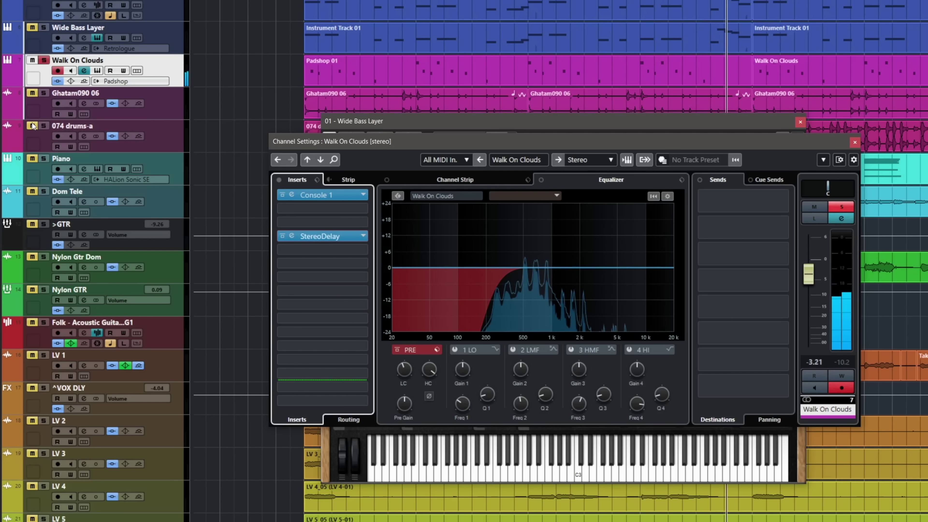
- Solo the Ghatam090 06 track and go on to select the Piano track
{"action": "left_click", "coordinate": [42, 94]}
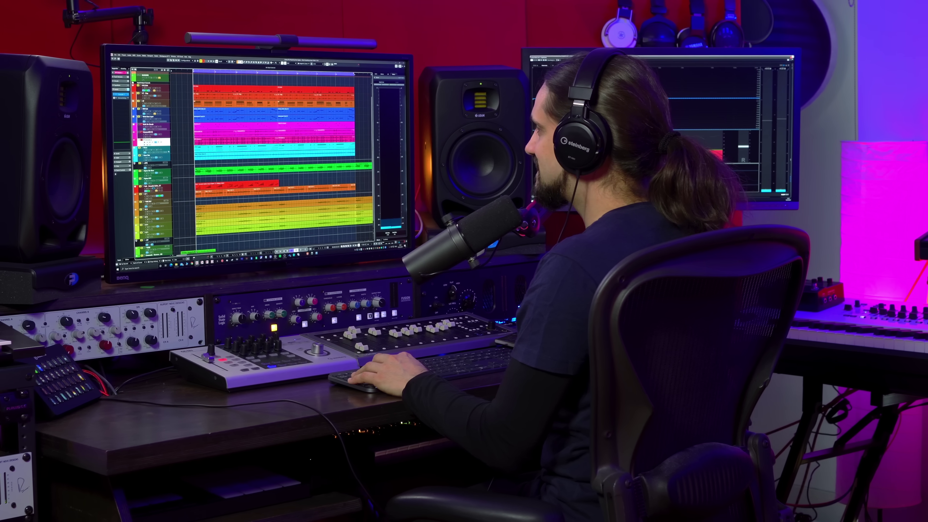
{"action": "left_click", "coordinate": [154, 147]}
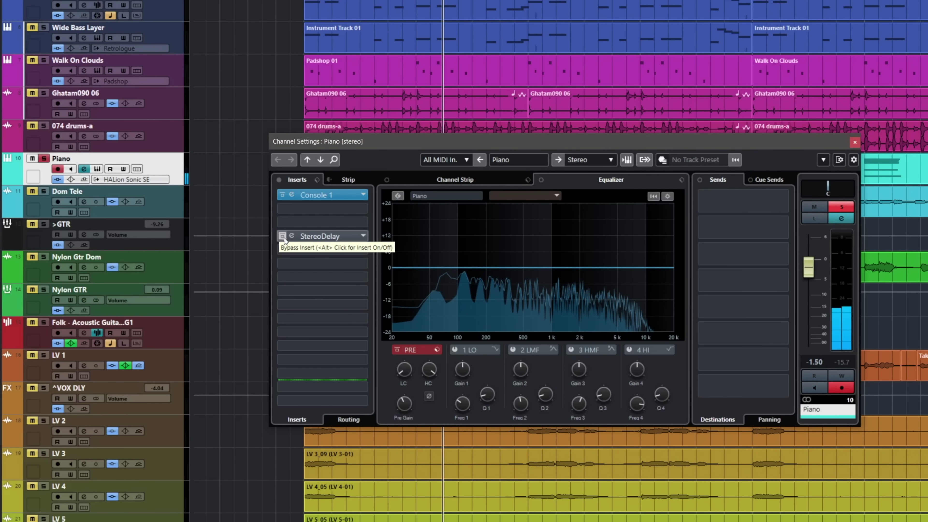
- Activate StereoDelay and a low cut on the Piano channel, and open the StereoDelay editor to work on the Delay 2 time
{"action": "left_click", "coordinate": [403, 357]}
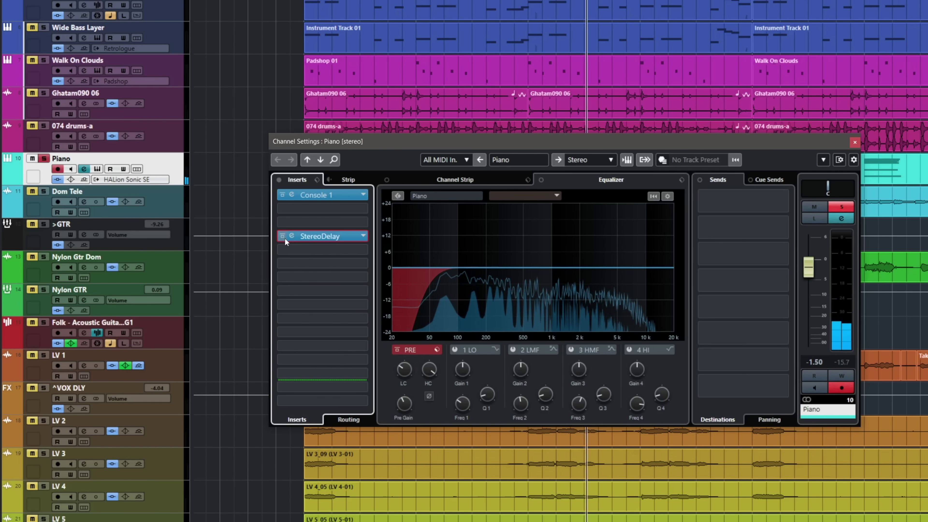
{"action": "left_click", "coordinate": [310, 237]}
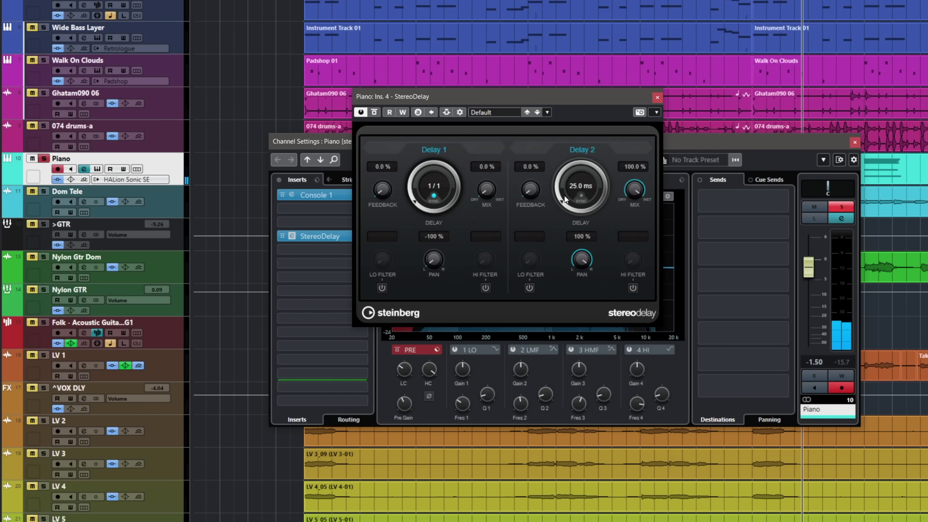
{"action": "left_click_drag", "start_coordinate": [563, 200], "coordinate": [581, 186]}
{"action": "left_click", "coordinate": [581, 186]}
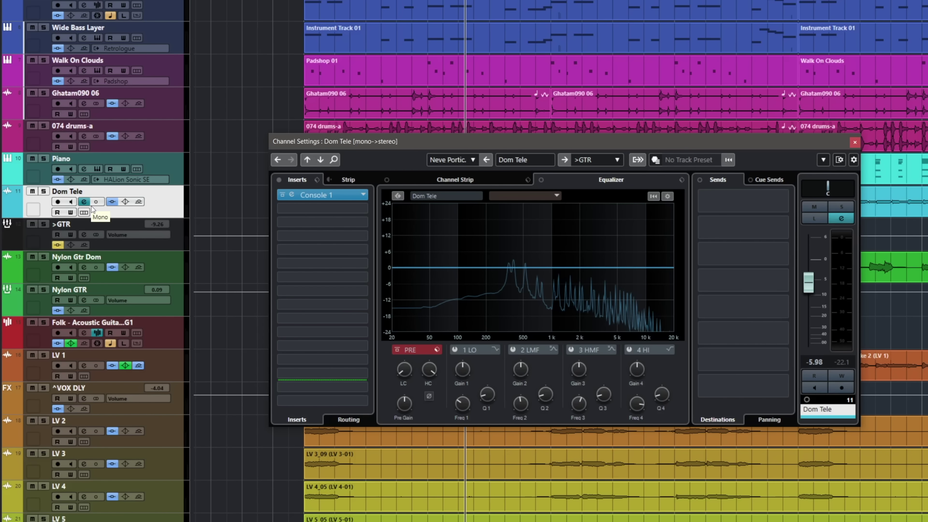
- Solo the mono Tele guitar track that is routed to the >GTR group
{"action": "key", "text": "s"}
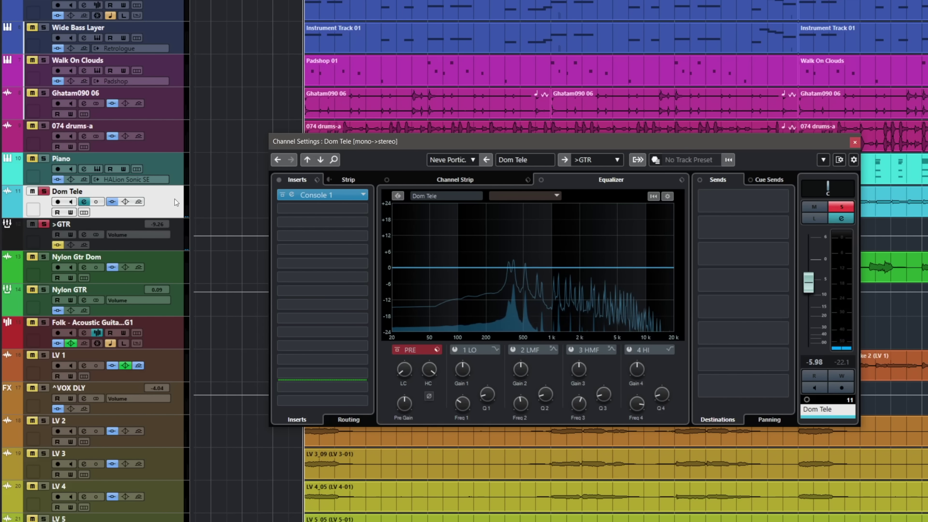
- Take the >GTR group's inserts out of bypass, play the soloed Dom Tele guitar, and activate StereoDelay on the group during playback
{"action": "key", "text": "space"}
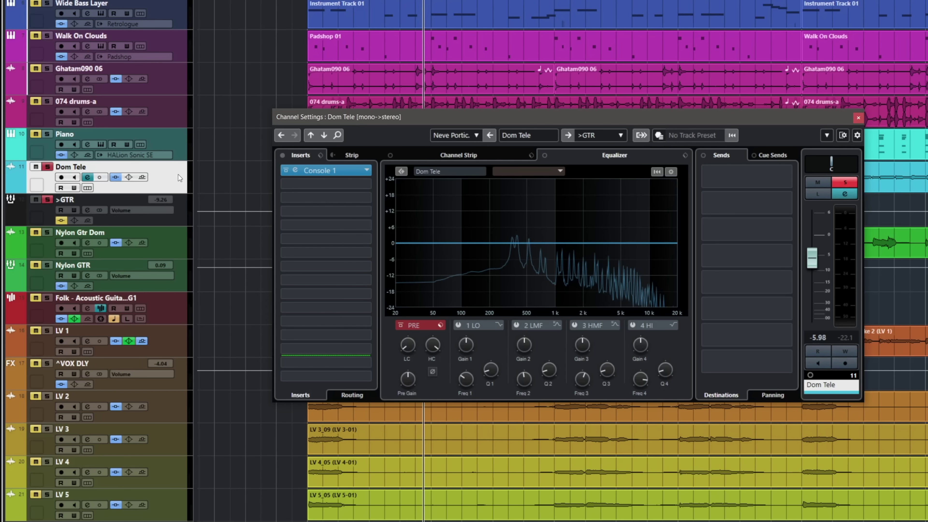
{"action": "left_click", "coordinate": [180, 211]}
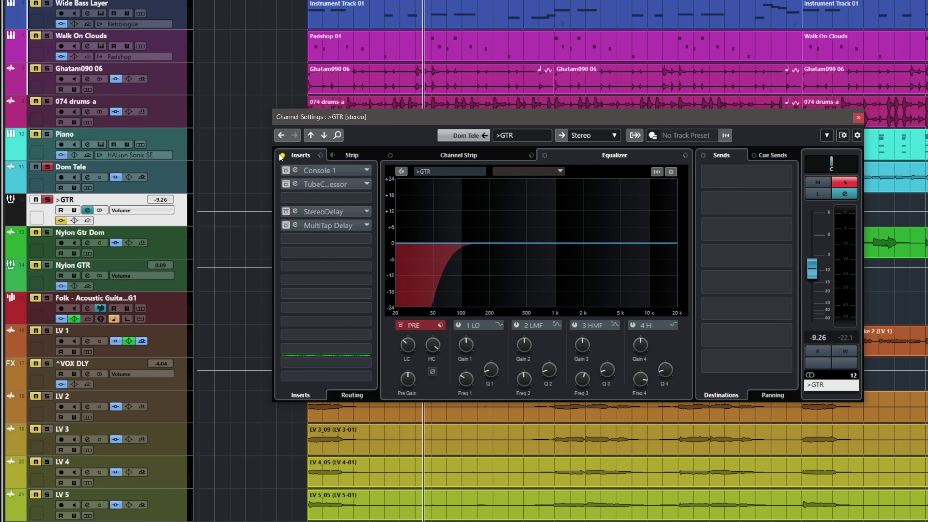
{"action": "left_click", "coordinate": [281, 155]}
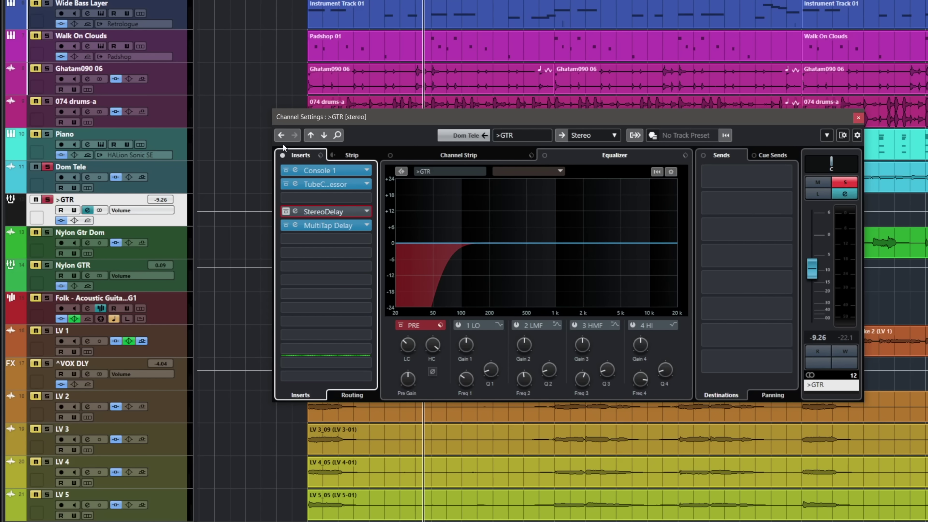
{"action": "key", "text": "h"}
{"action": "key", "text": "space"}
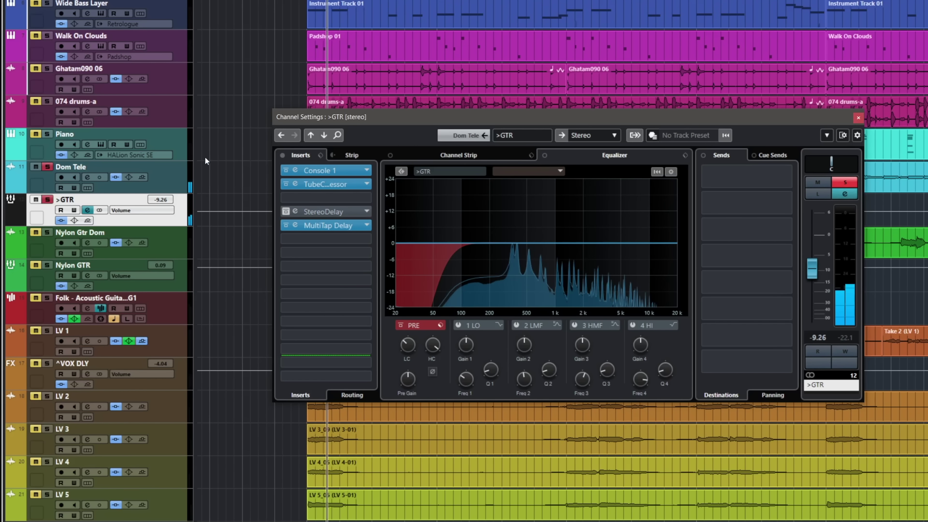
{"action": "left_click", "coordinate": [286, 212]}
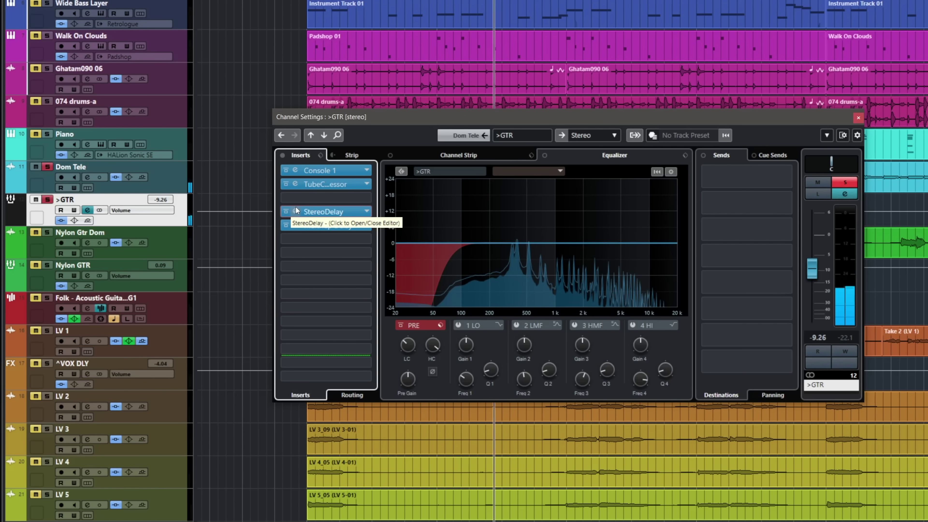
{"action": "left_click", "coordinate": [858, 118]}
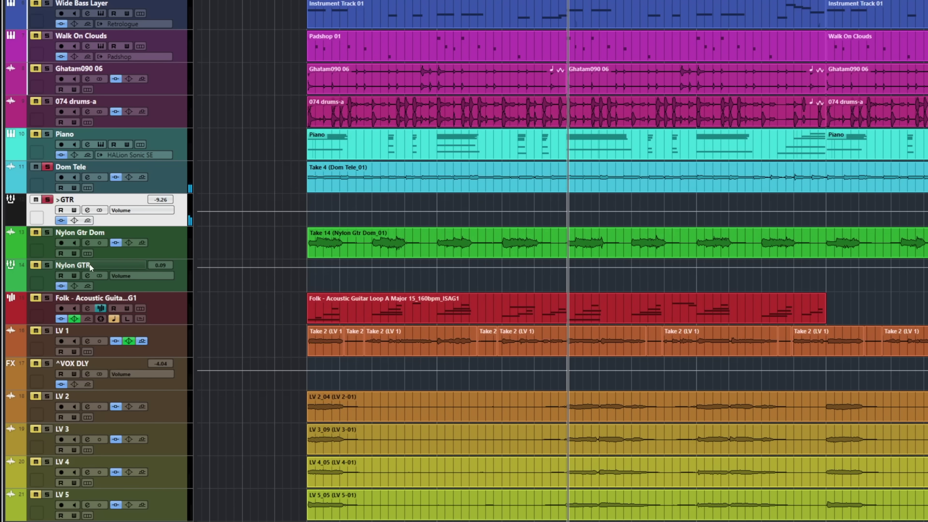
- Clear the Dom Tele solo, solo the nylon guitar and open the Nylon GTR group's channel settings
{"action": "left_click", "coordinate": [50, 240]}
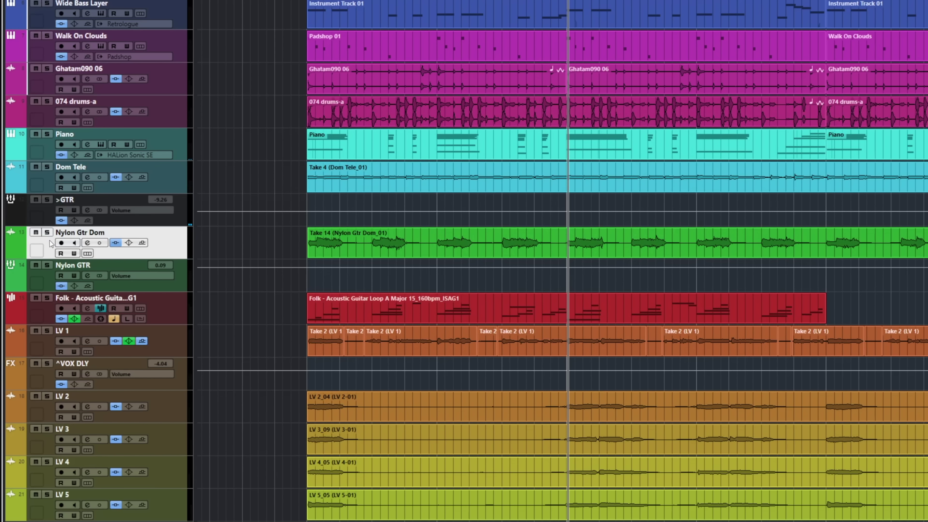
{"action": "left_click", "coordinate": [48, 264]}
{"action": "left_click", "coordinate": [87, 274]}
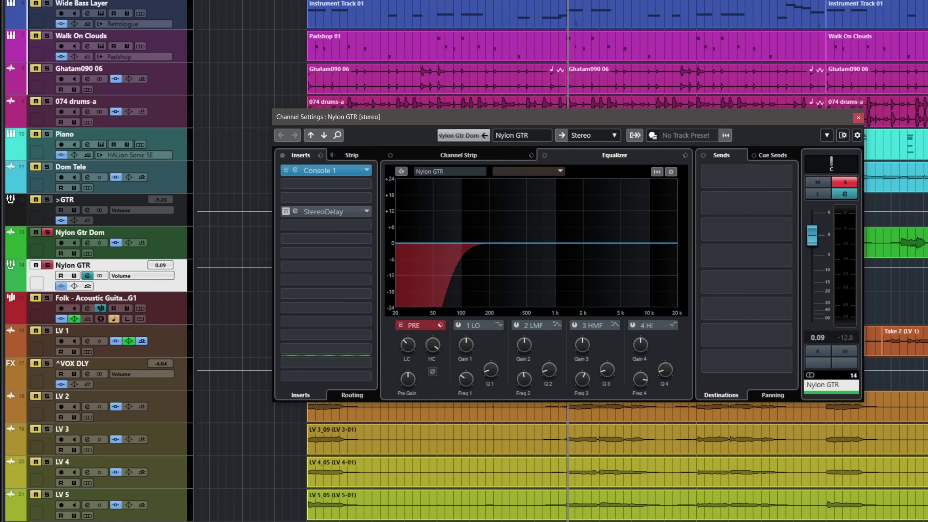
- Open the Nylon GTR group's StereoDelay editor, move it clear of the inserts, and take the plug-in out of bypass during playback
{"action": "left_click", "coordinate": [295, 212]}
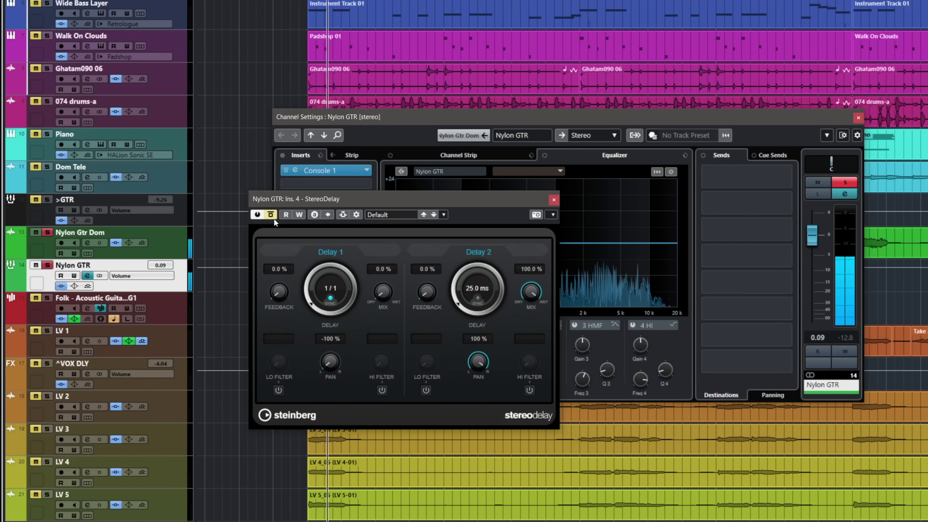
{"action": "left_click_drag", "start_coordinate": [312, 198], "coordinate": [308, 282]}
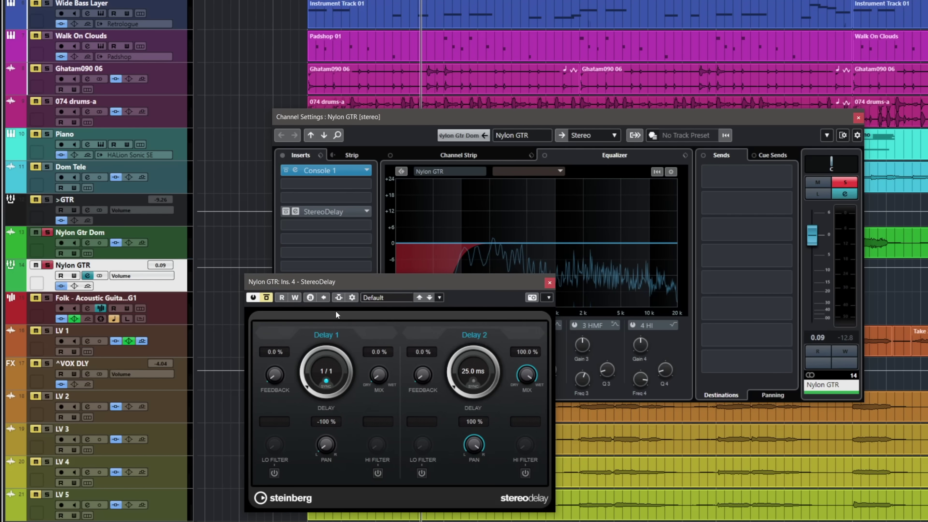
{"action": "left_click", "coordinate": [267, 297]}
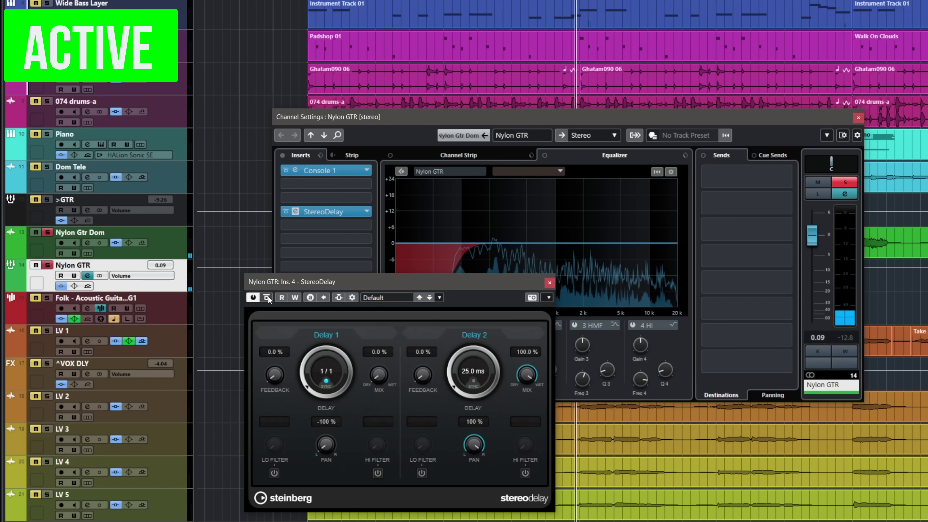
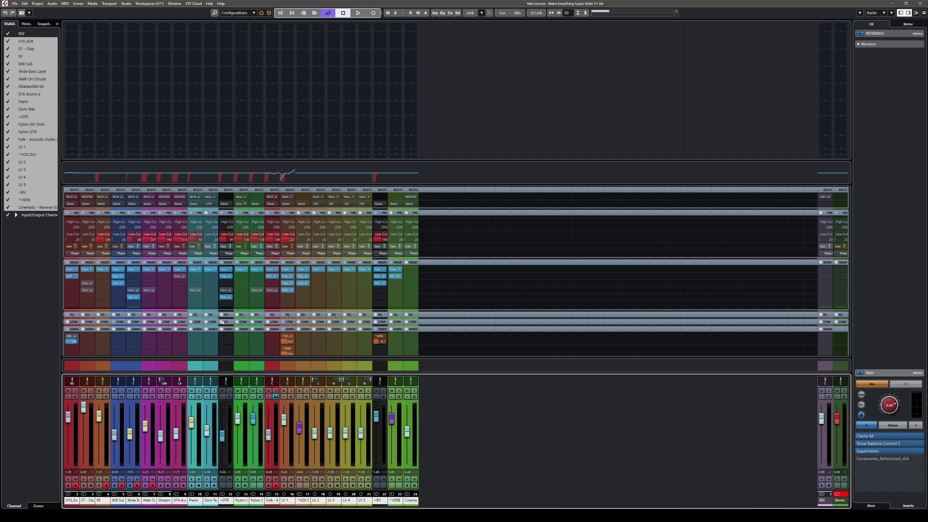
- Play the full mix, toggle the Q-Linked StereoDelay inserts repeatedly between bypassed and active, leave them active and stop playback
{"action": "key", "text": "space"}
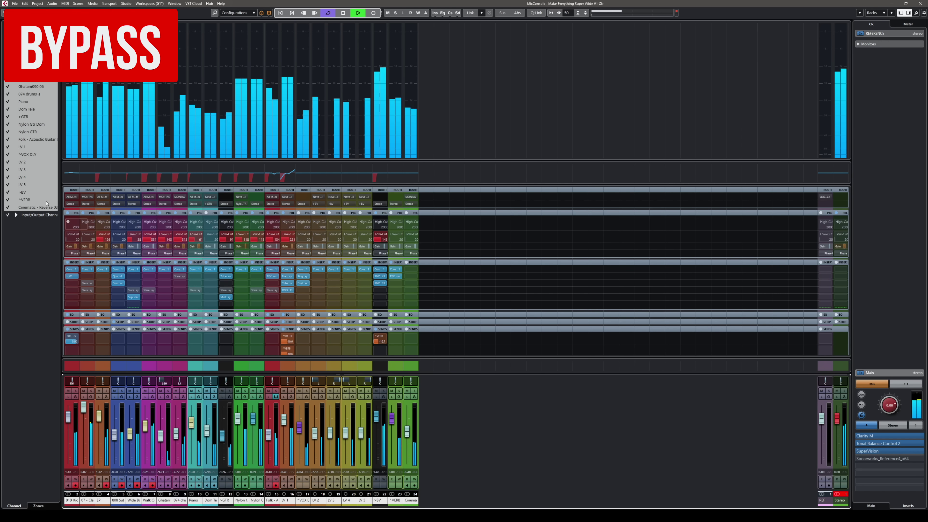
{"action": "mouse_move", "coordinate": [91, 291]}
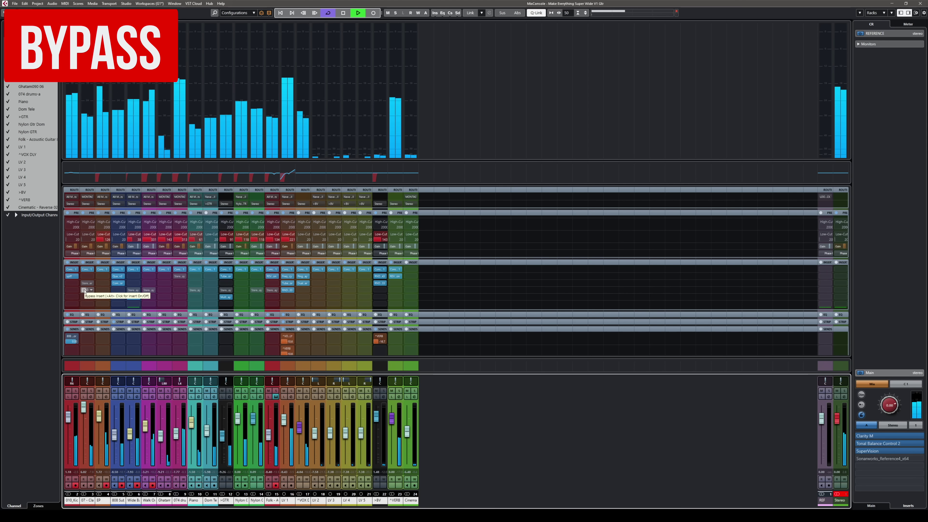
{"action": "left_click", "coordinate": [86, 292]}
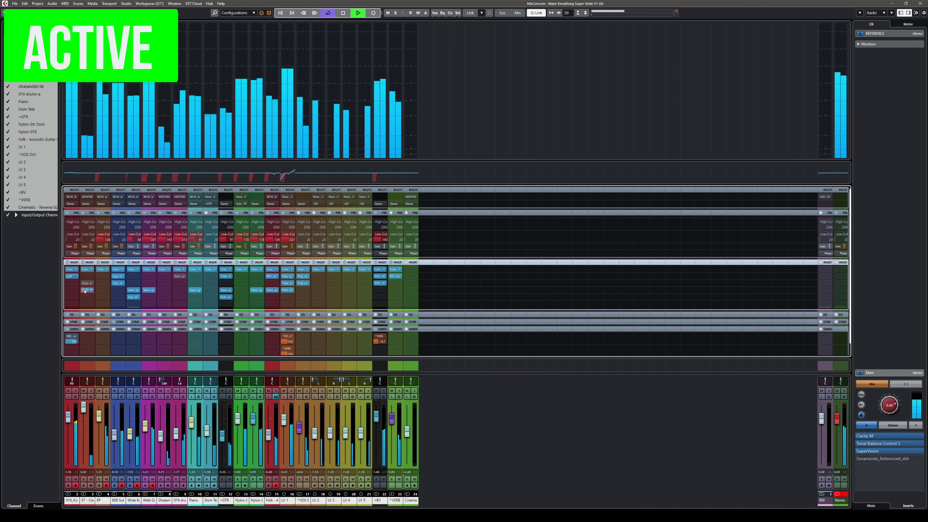
{"action": "left_click", "coordinate": [85, 291]}
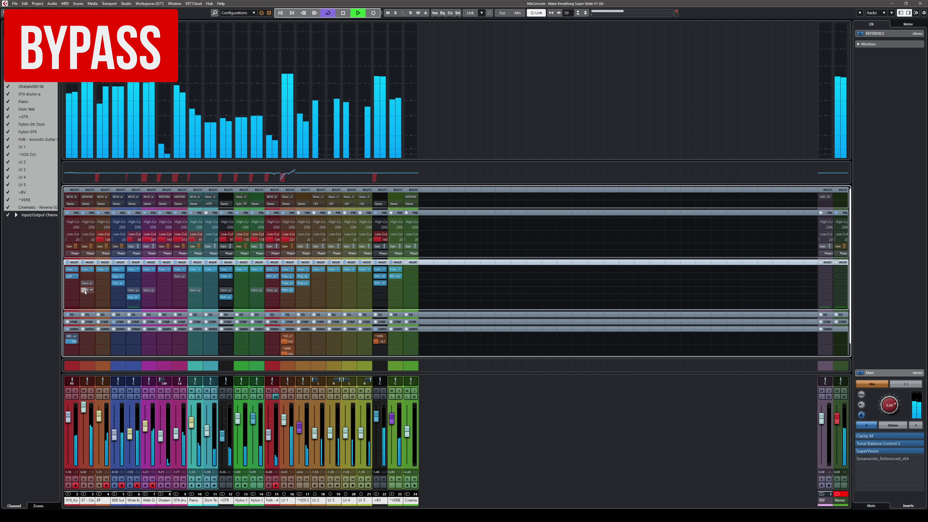
{"action": "left_click", "coordinate": [86, 290]}
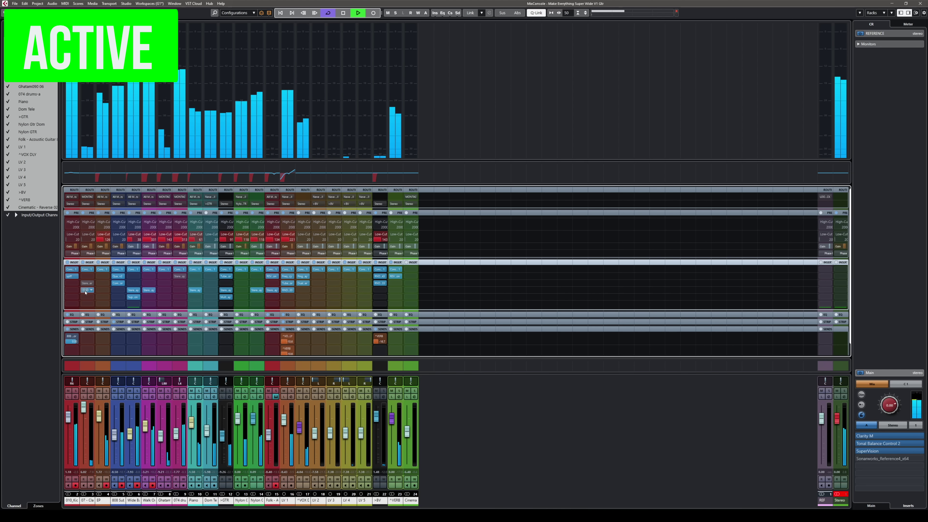
{"action": "left_click", "coordinate": [86, 291]}
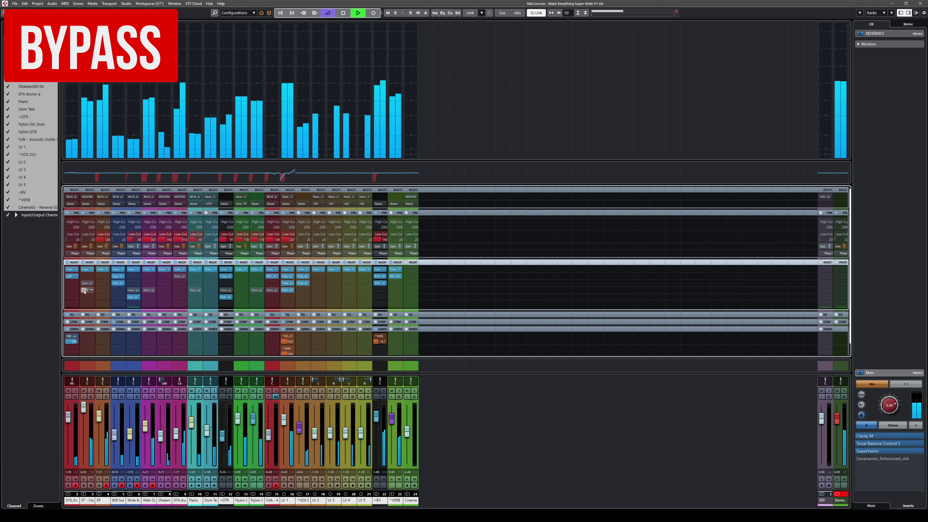
{"action": "left_click", "coordinate": [85, 291]}
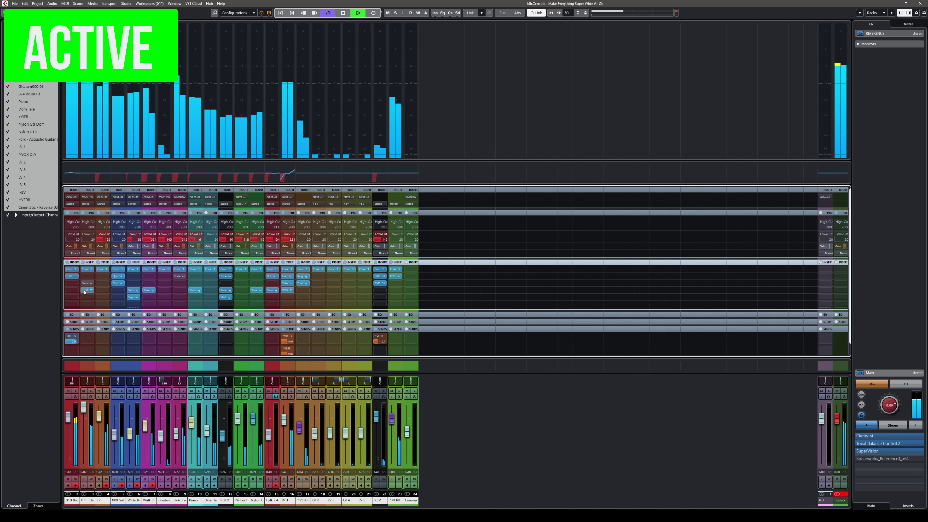
{"action": "left_click", "coordinate": [84, 291]}
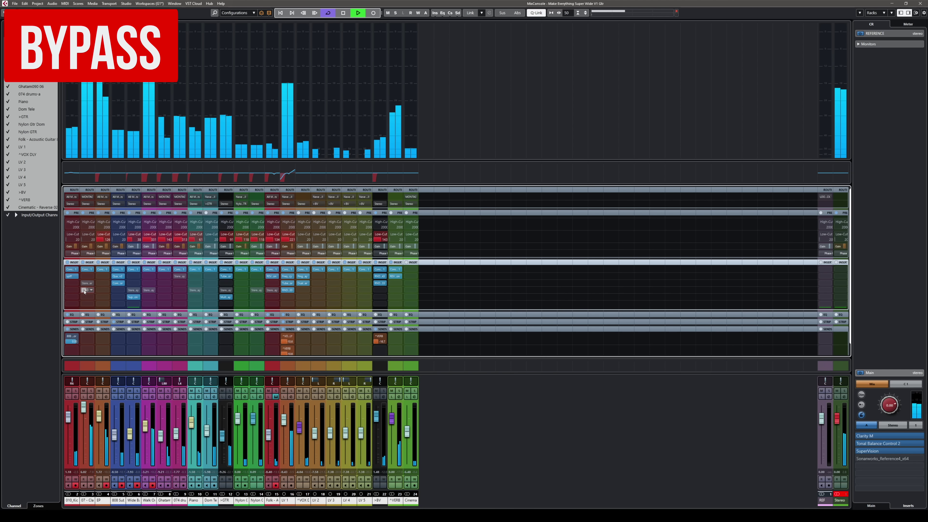
{"action": "left_click", "coordinate": [85, 291]}
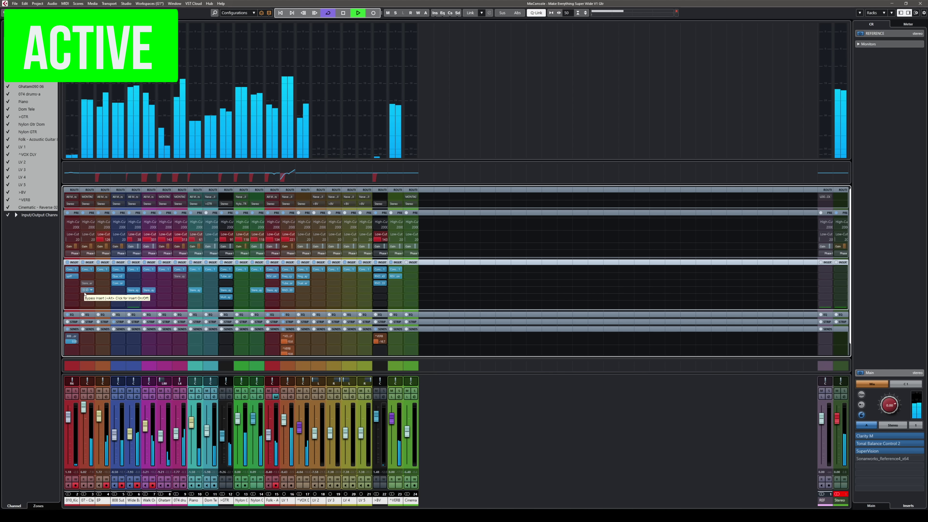
{"action": "key", "text": "space"}
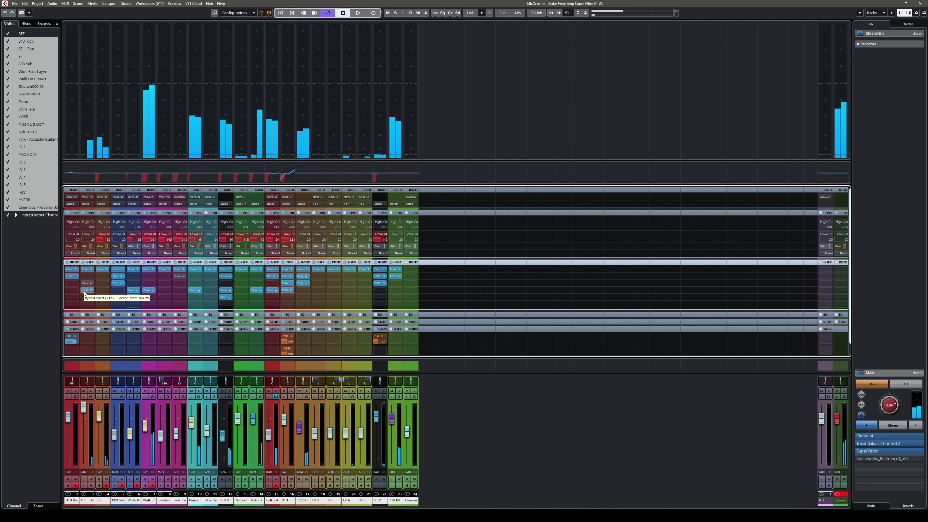